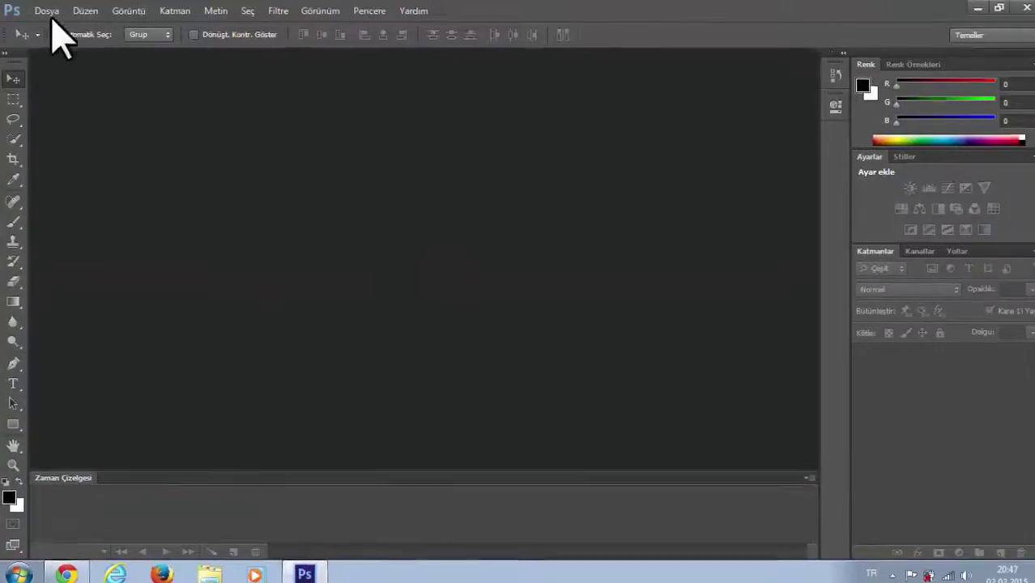
Open the zebra-handled mug image from the desktop
left_click(47, 10)
left_click(84, 47)
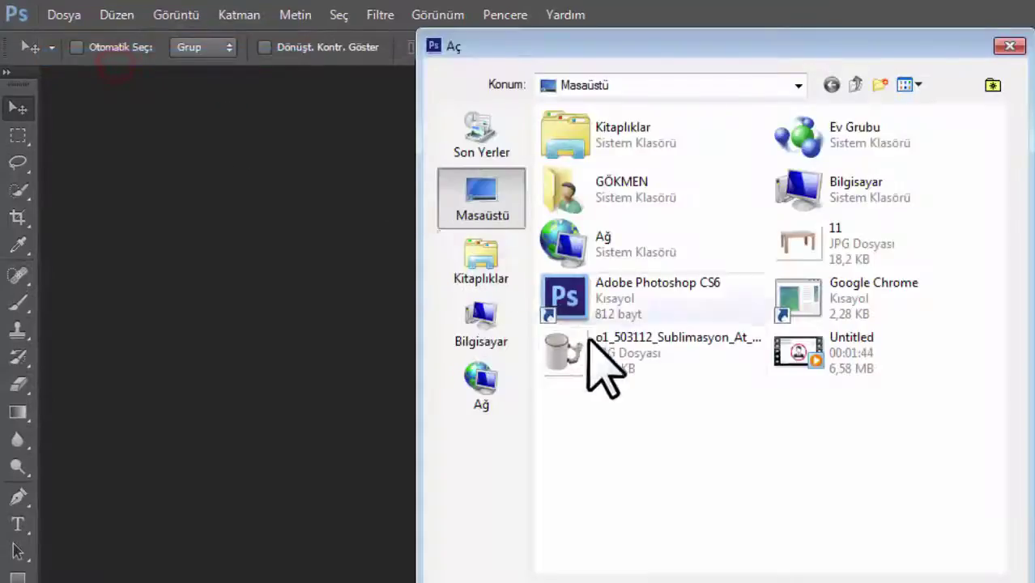
left_click(589, 341)
left_click(931, 573)
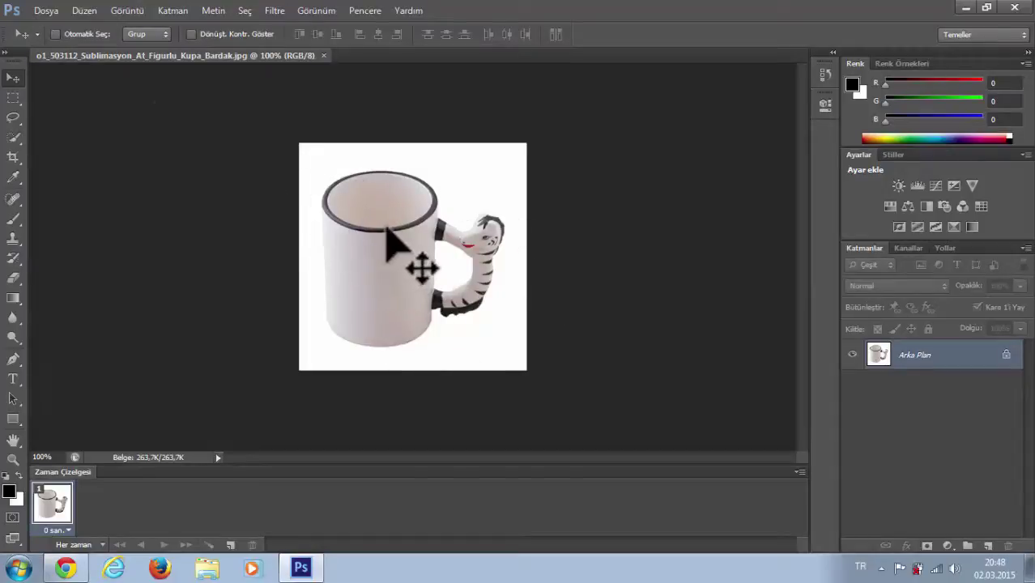
Open the table photo 11.jpg, then return to the mug document
left_click(46, 10)
left_click(42, 31)
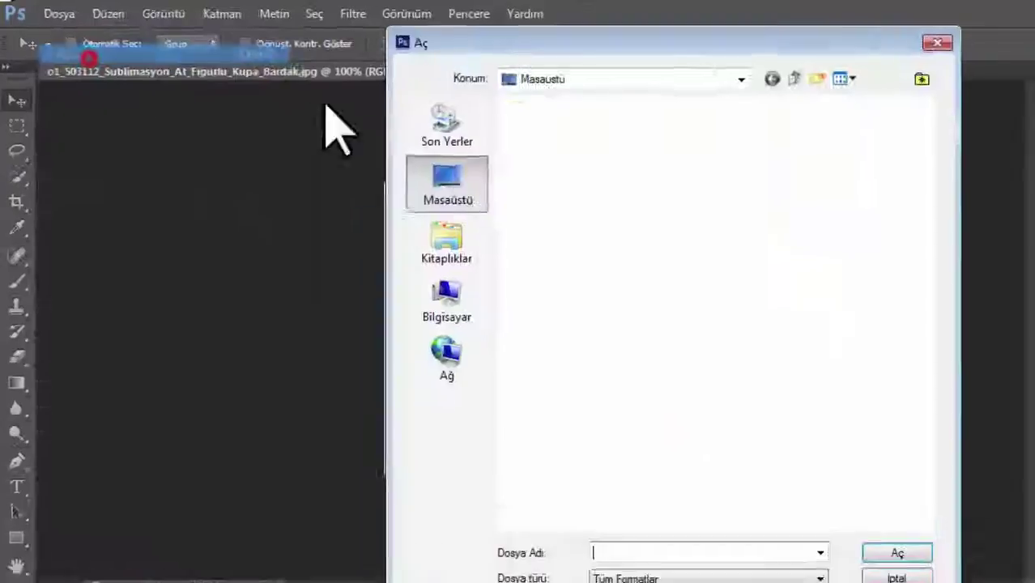
left_click(676, 209)
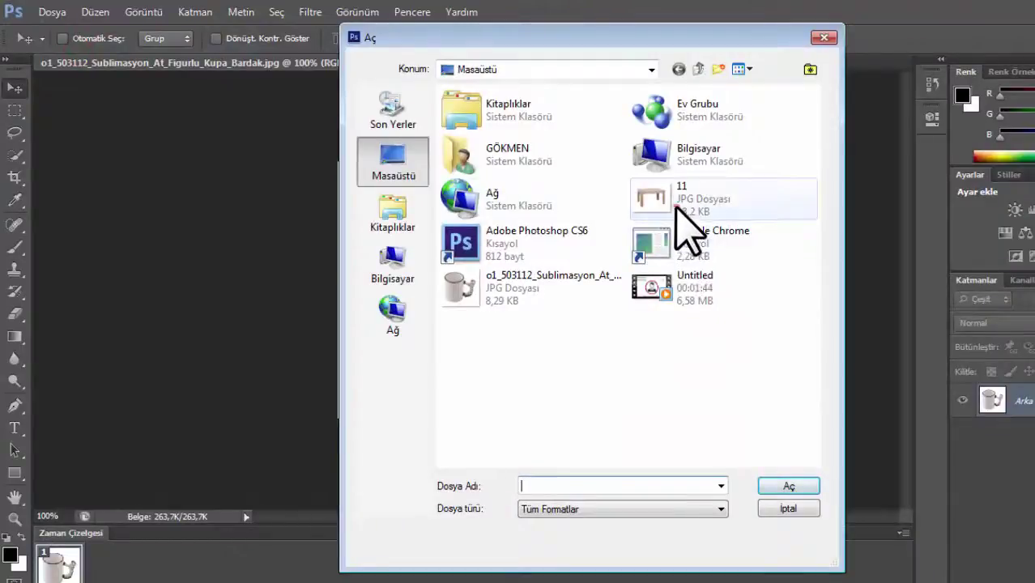
left_click(787, 486)
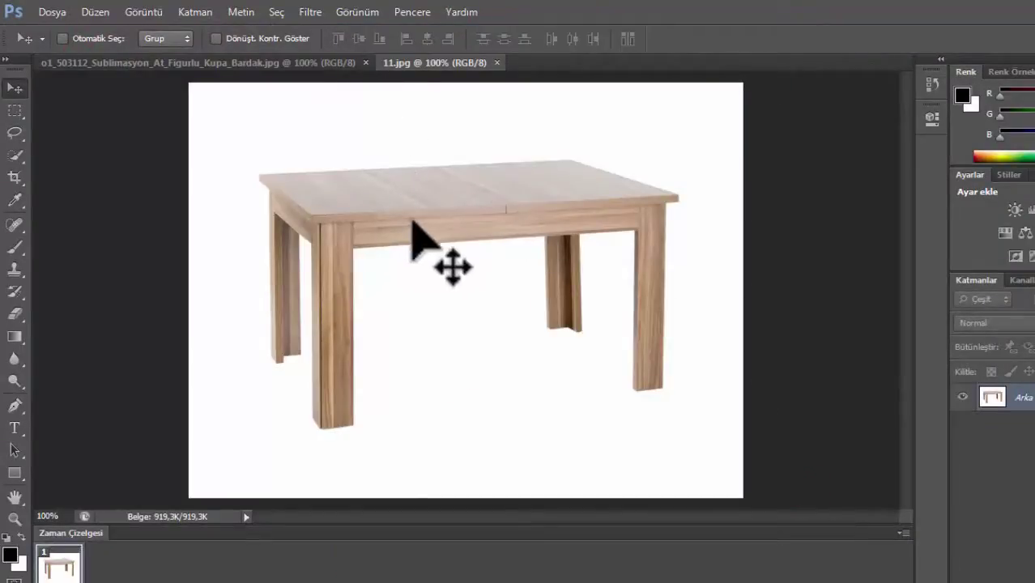
left_click(226, 61)
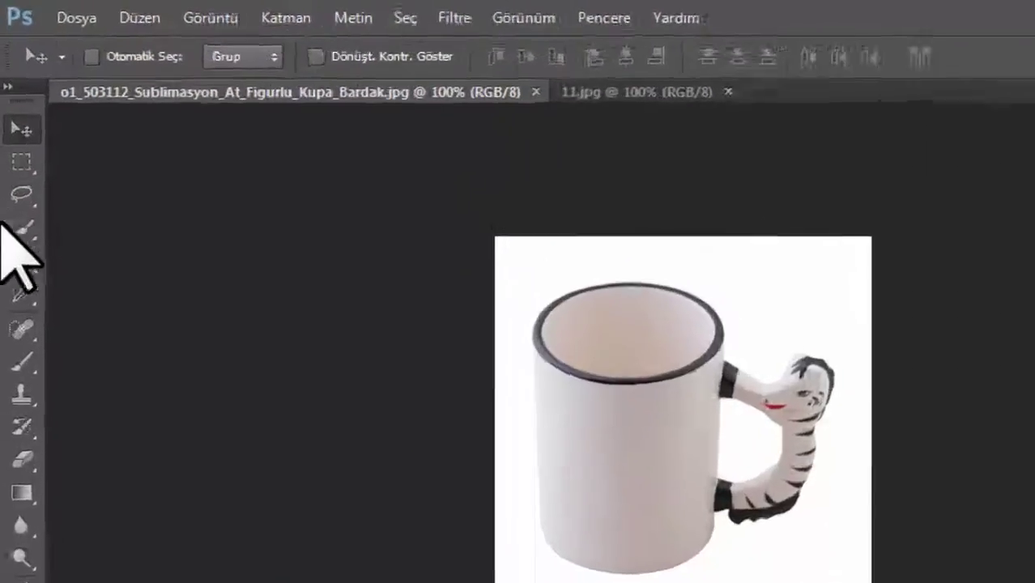
Quick-select the mug's interior, body and upper and lower zebra handle, undoing background spill
left_click(14, 155)
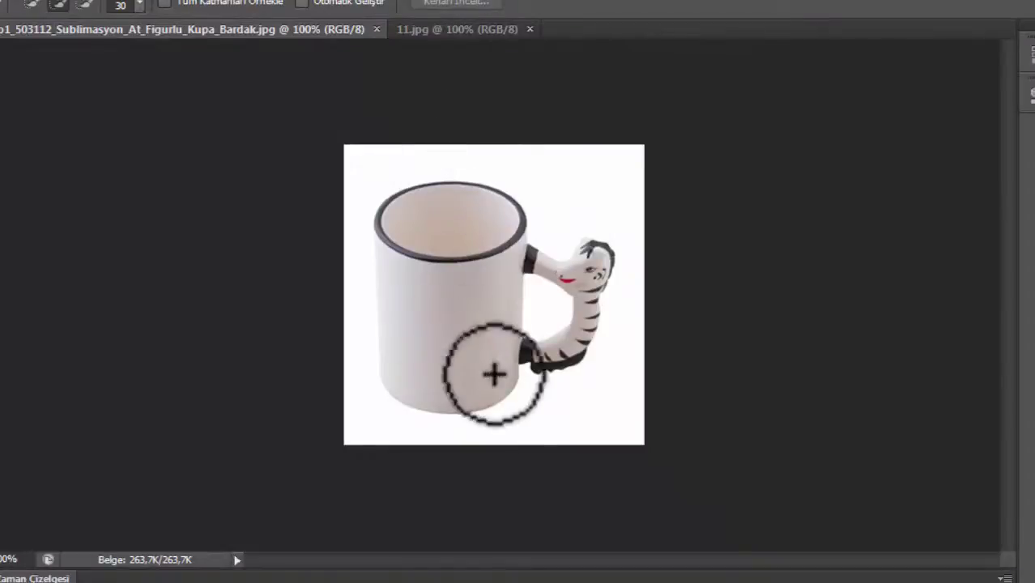
scroll(554, 389, "up", 5)
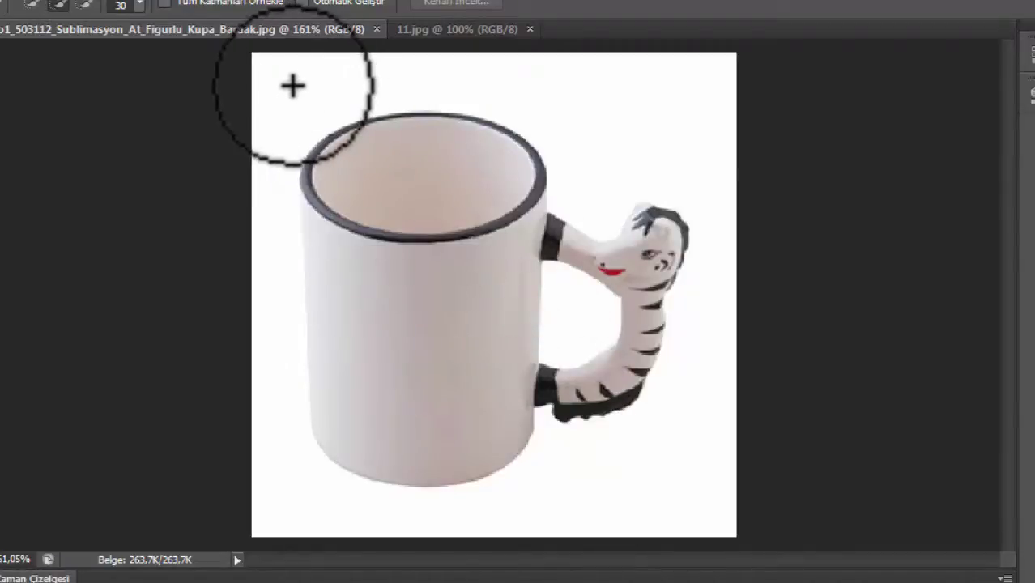
left_click(412, 153)
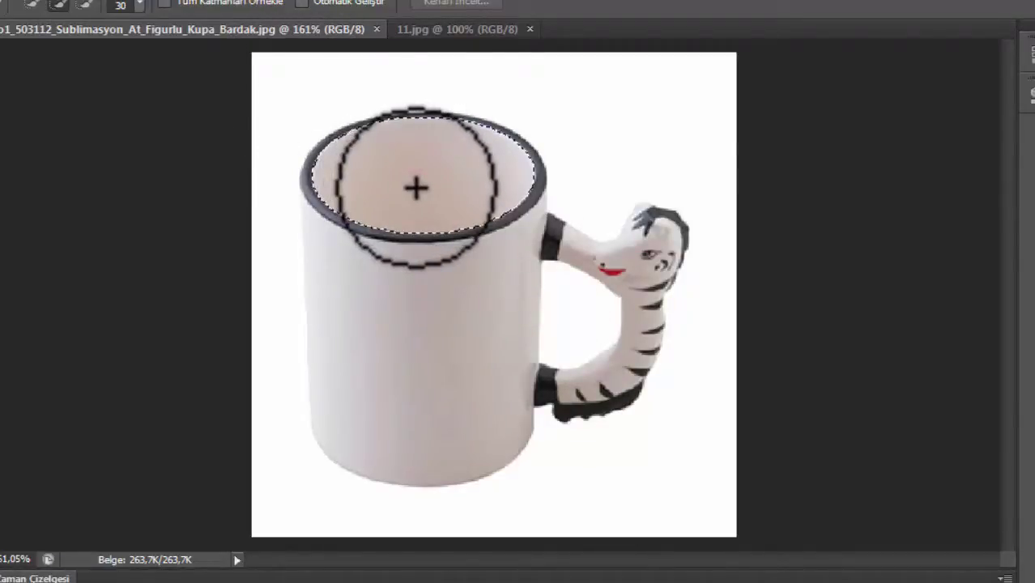
mouse_move(416, 188)
left_mouse_down()
mouse_move(434, 330)
mouse_move(585, 251)
mouse_move(613, 261)
mouse_move(658, 238)
mouse_move(655, 225)
left_mouse_up()
left_click_drag(631, 353, 566, 393)
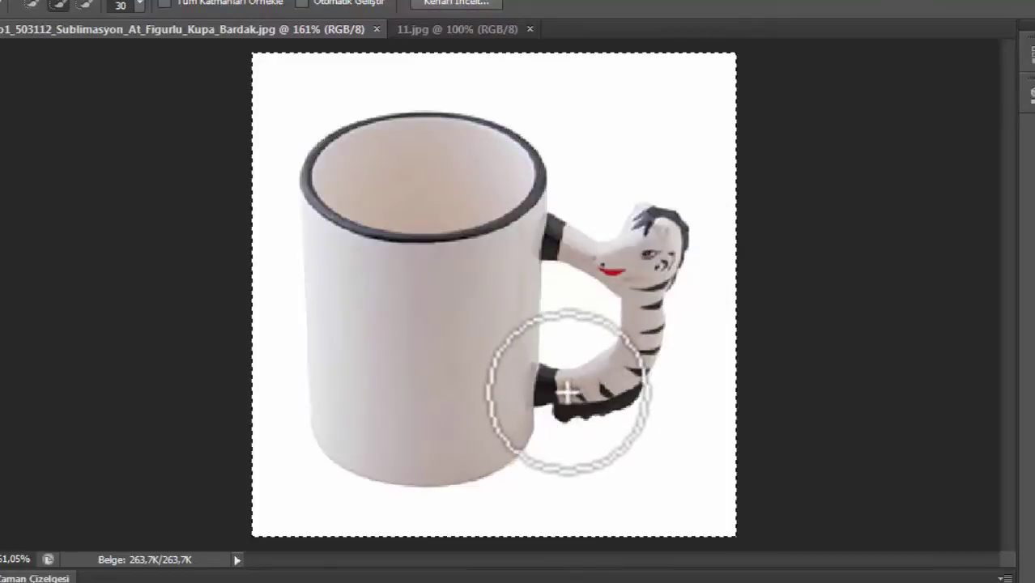
key("ctrl+alt+z")
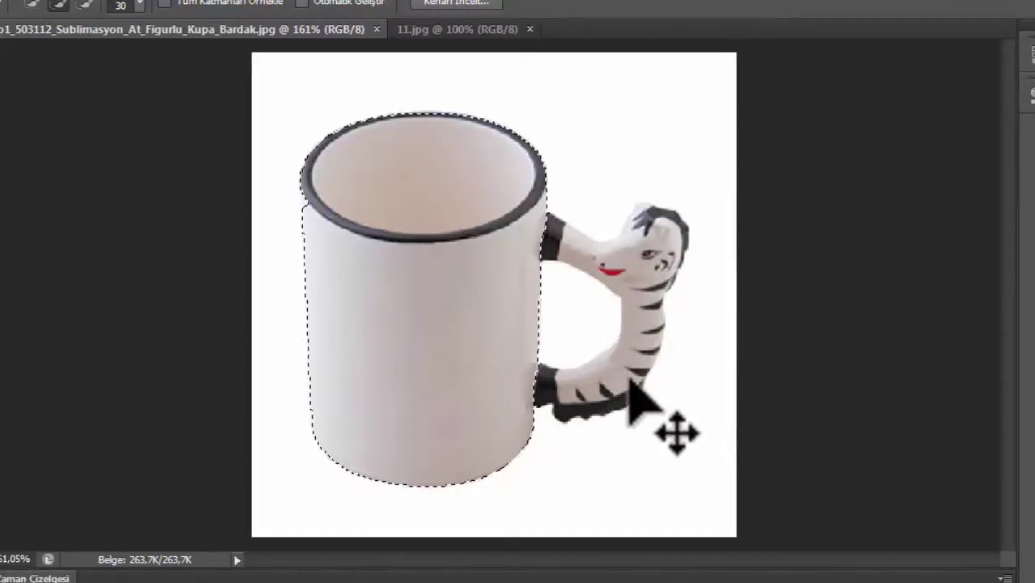
mouse_move(552, 242)
left_mouse_down()
mouse_move(587, 253)
mouse_move(659, 217)
left_mouse_up()
left_click_drag(630, 330, 585, 410)
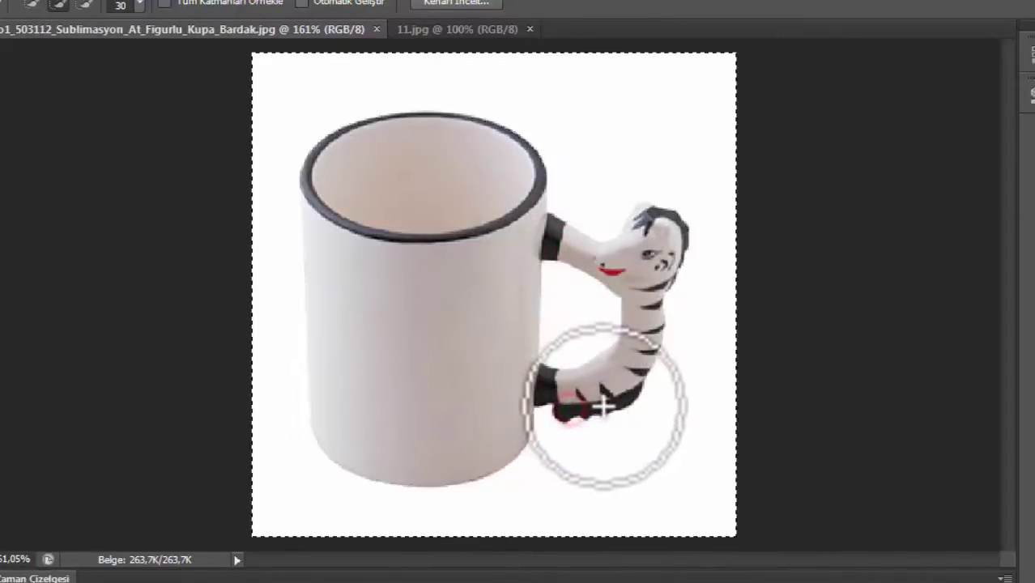
key("ctrl+a")
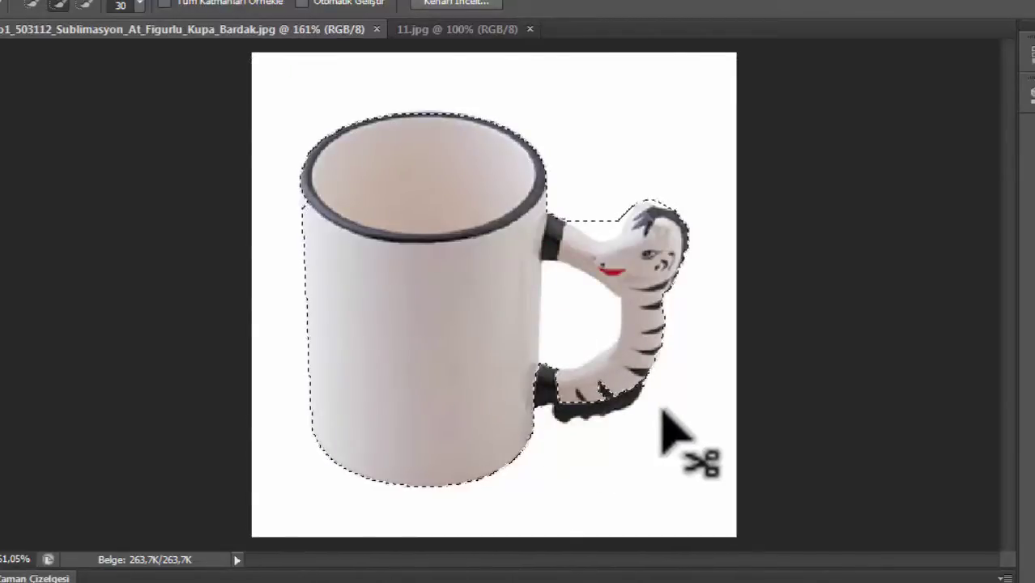
left_click(380, 187)
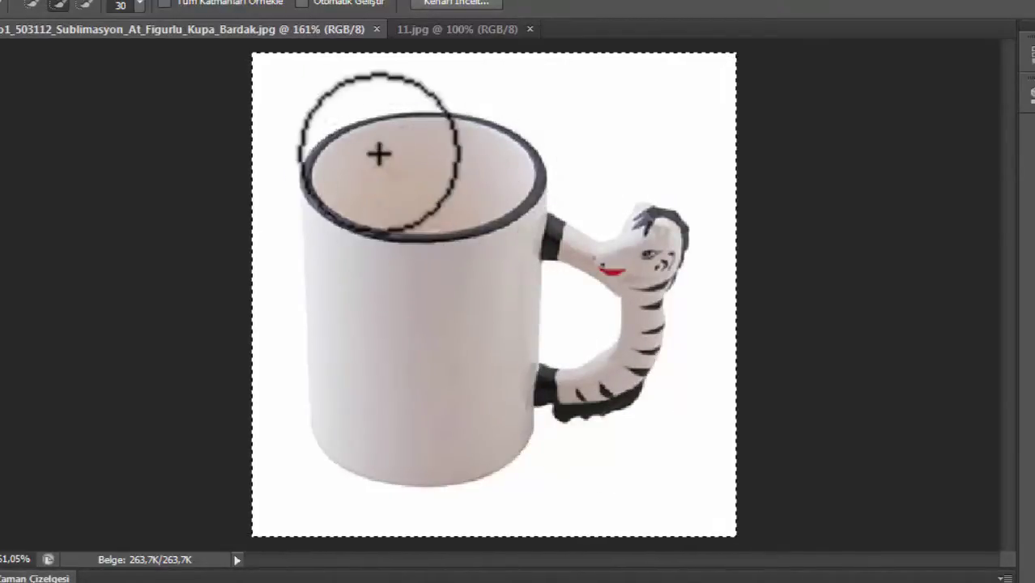
Dismiss the selection menu, choose the Lasso, and unlock Arka Plan as layer Katman 0
right_click(420, 175)
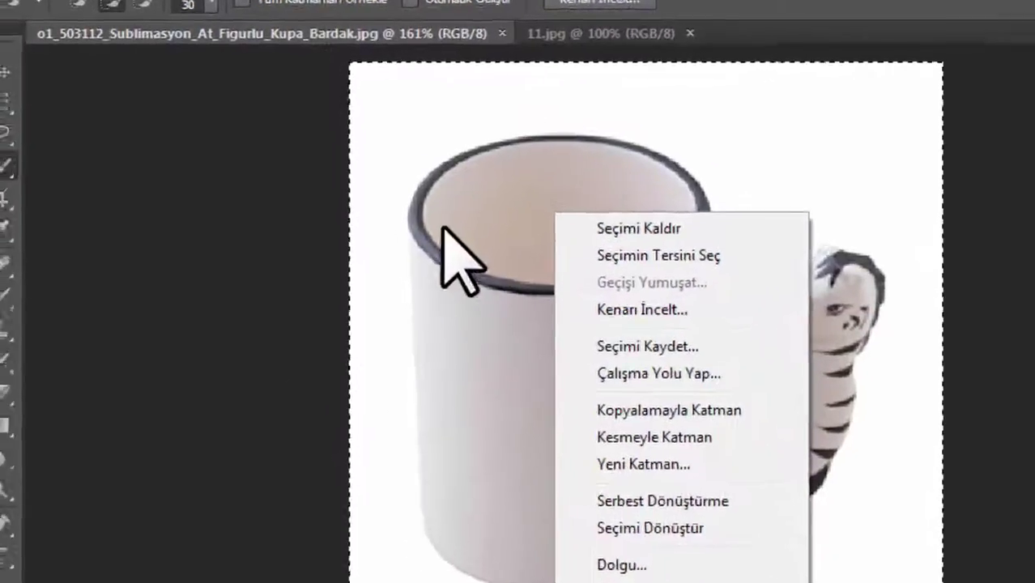
left_click(330, 187)
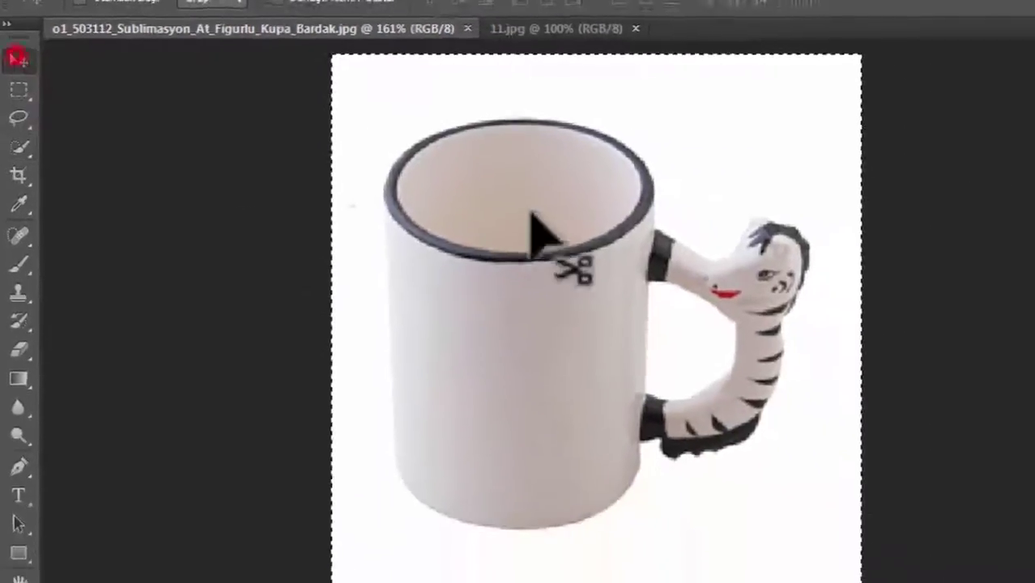
left_click(487, 194)
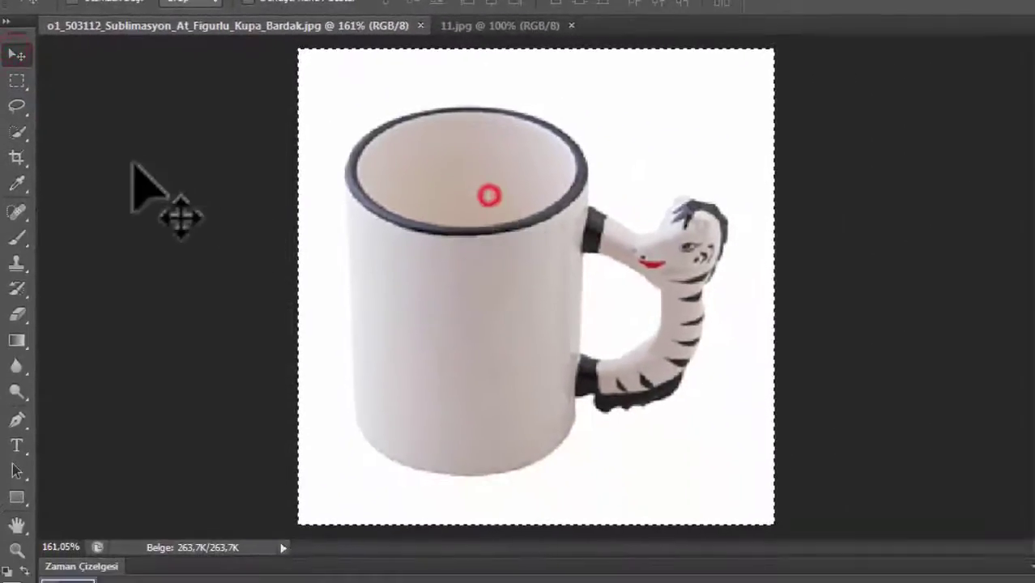
left_click(18, 105)
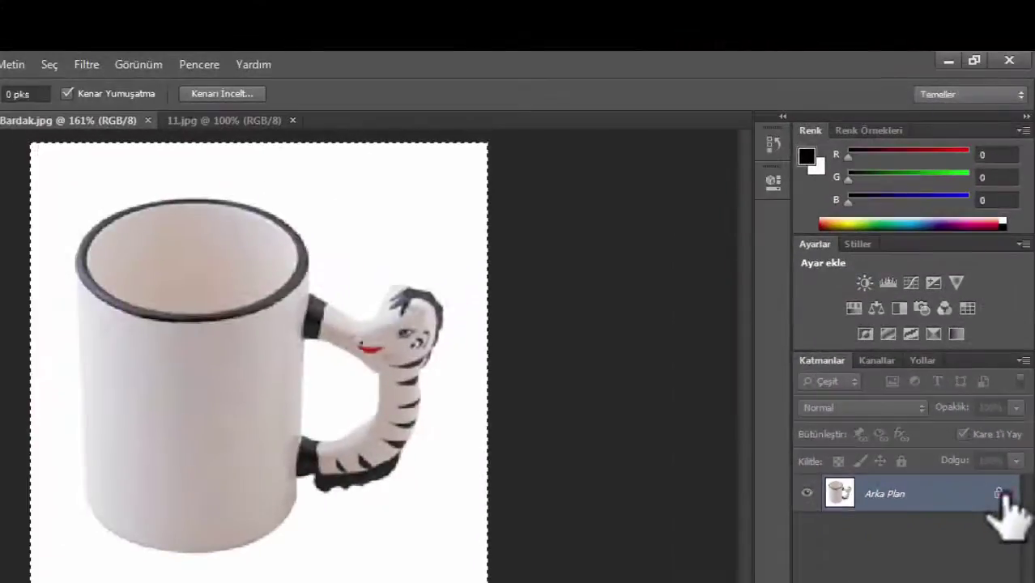
double_click(1002, 494)
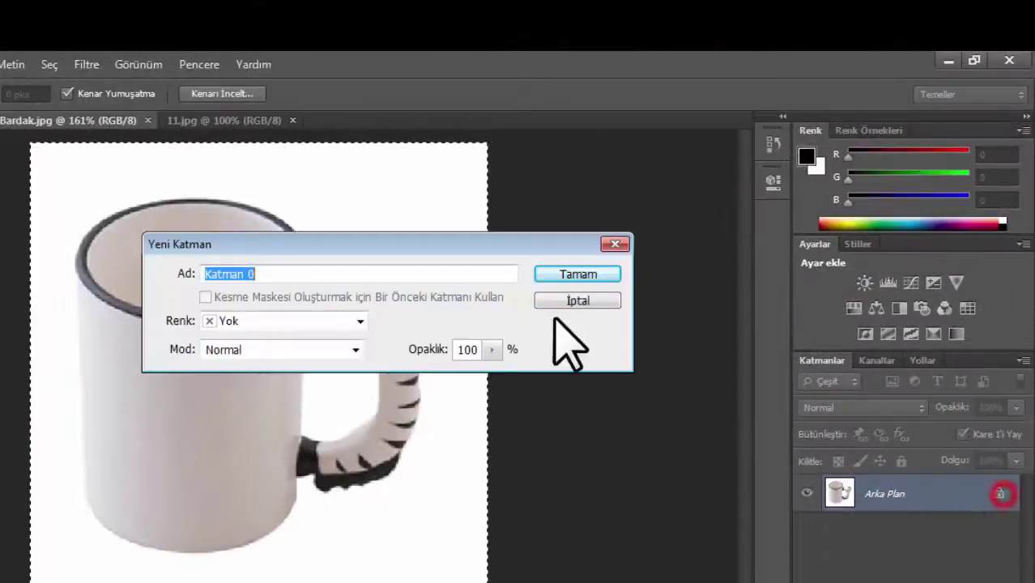
left_click(577, 275)
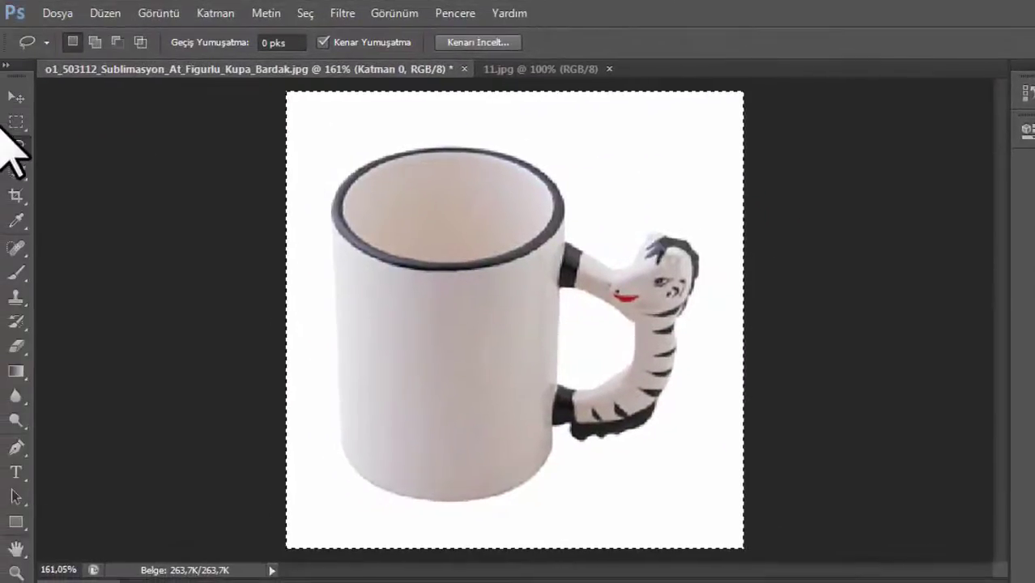
Deselect, quick-select the white background around the mug, and delete it to transparency
left_click(18, 173)
left_click(376, 178)
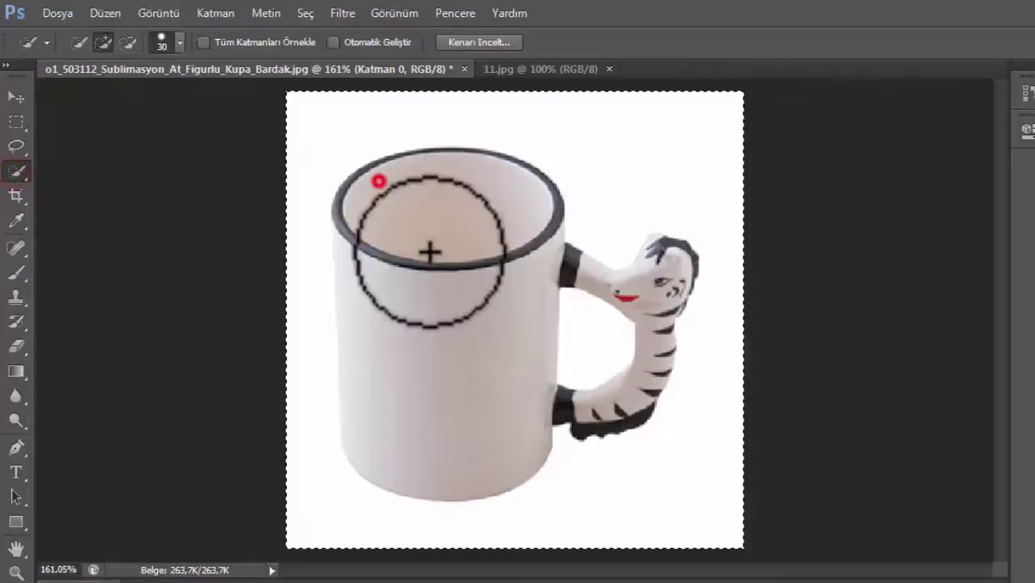
right_click(304, 164)
left_click(350, 173)
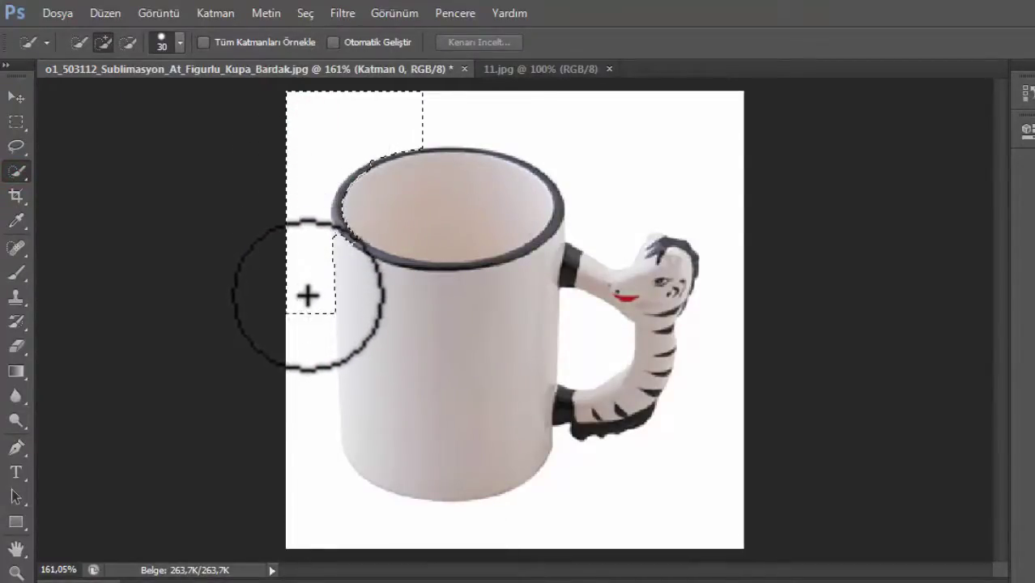
left_click_drag(312, 121, 310, 315)
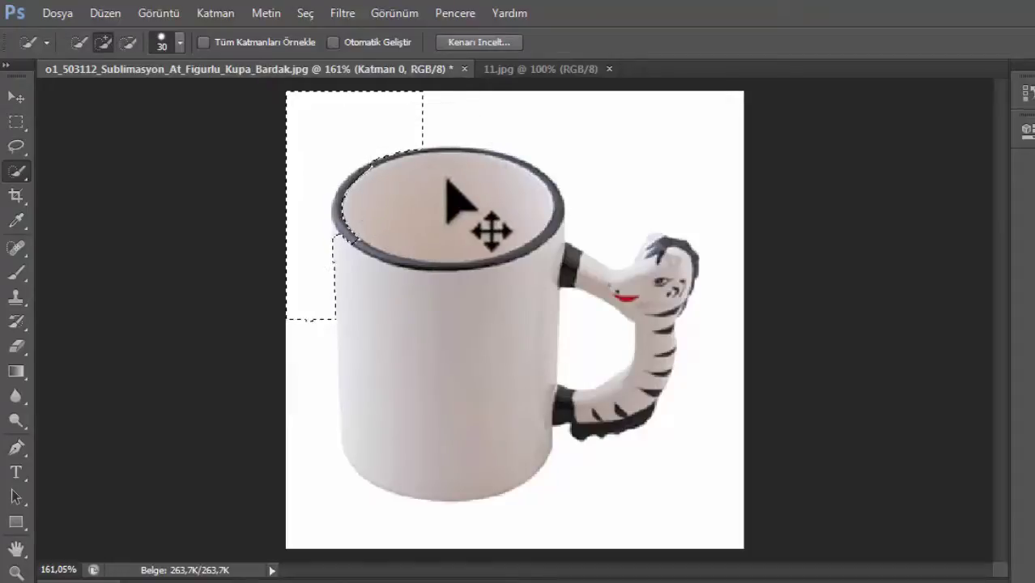
mouse_move(340, 122)
left_mouse_down()
mouse_move(679, 143)
mouse_move(669, 525)
mouse_move(325, 512)
left_mouse_up()
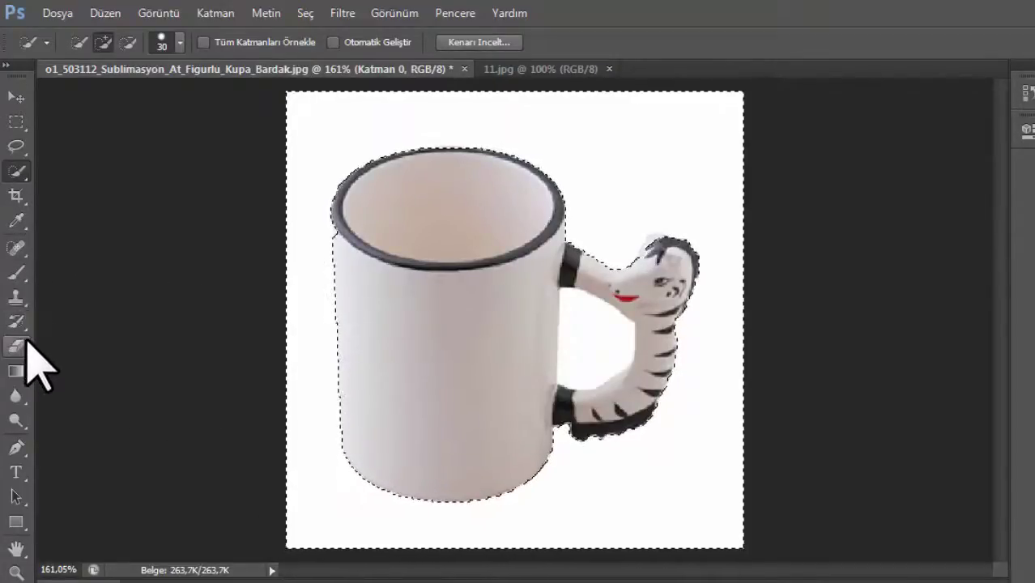
left_click(18, 346)
key("Delete")
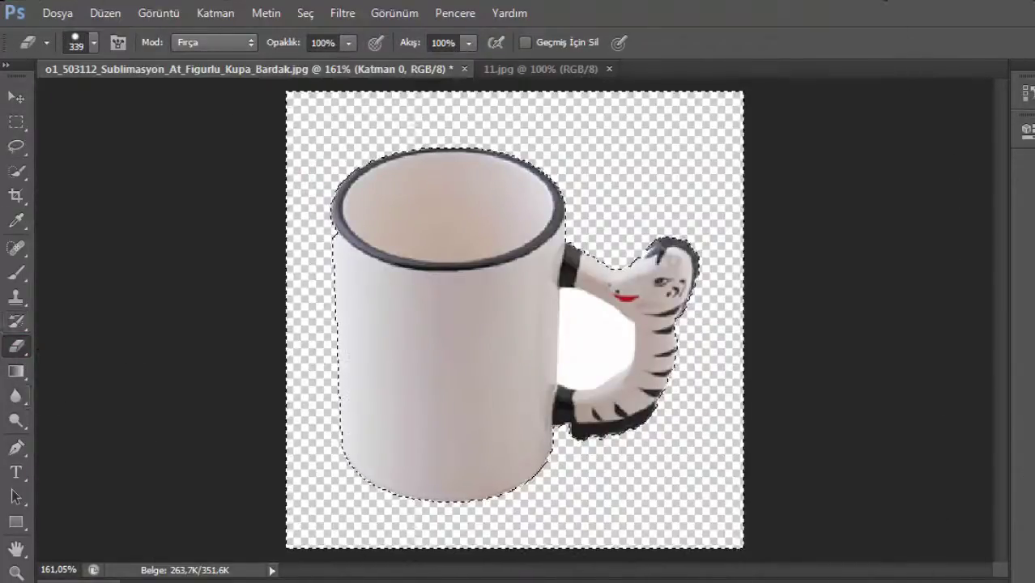
Zoom in and quick-select the white hole inside the zebra handle
scroll(652, 306, "up", 3)
scroll(652, 306, "up", 2)
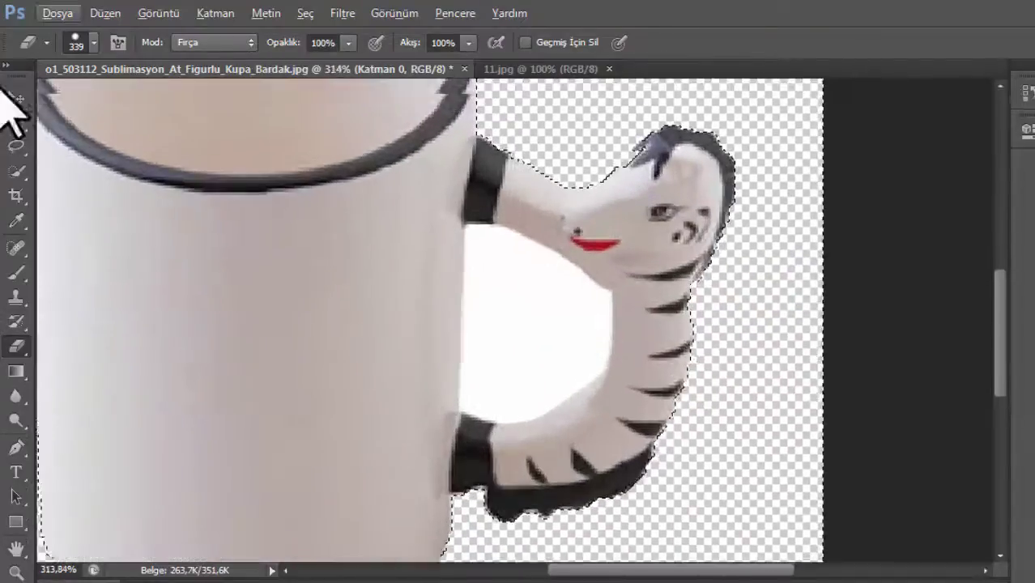
left_click(16, 171)
left_click(530, 366)
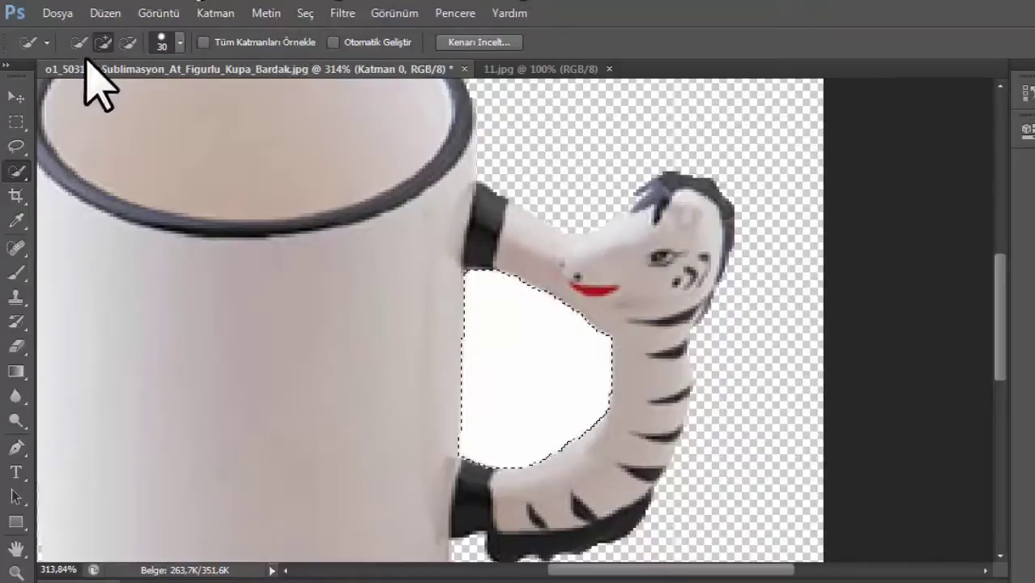
left_click(179, 44)
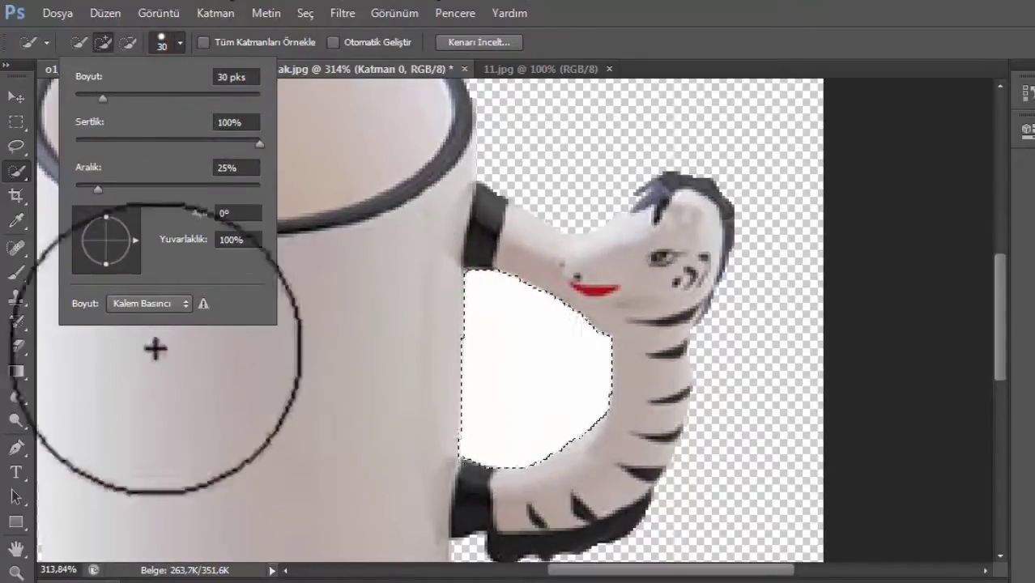
Erase the white fill inside the handle with a 40 px Eraser brush
left_click(16, 345)
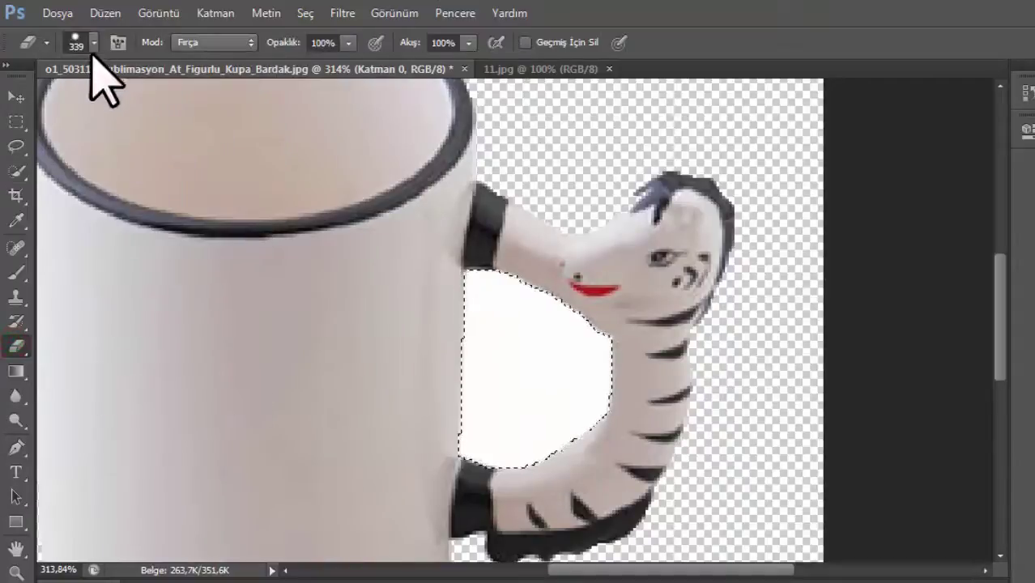
left_click(89, 45)
left_click_drag(175, 101, 62, 102)
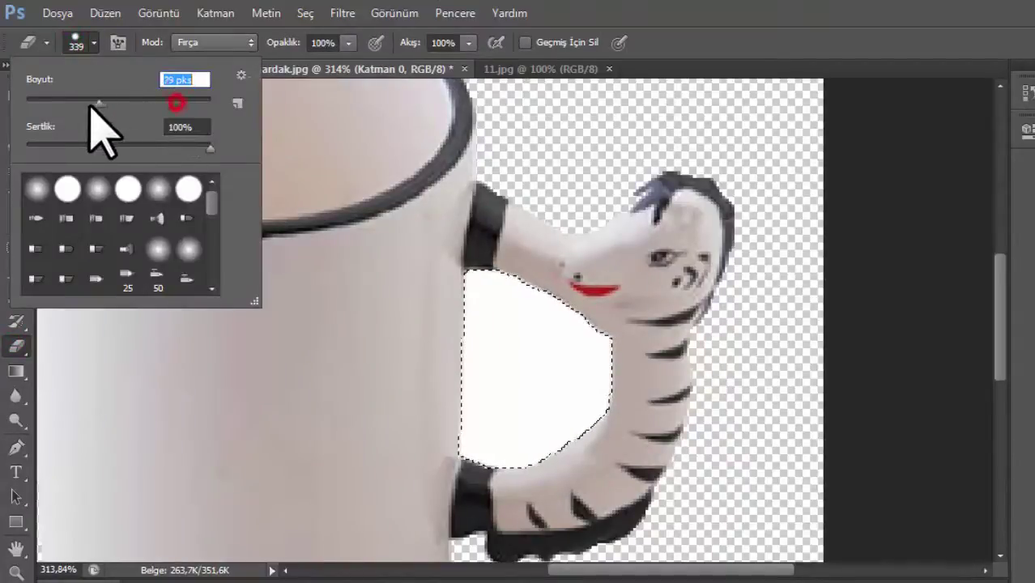
left_click(510, 325)
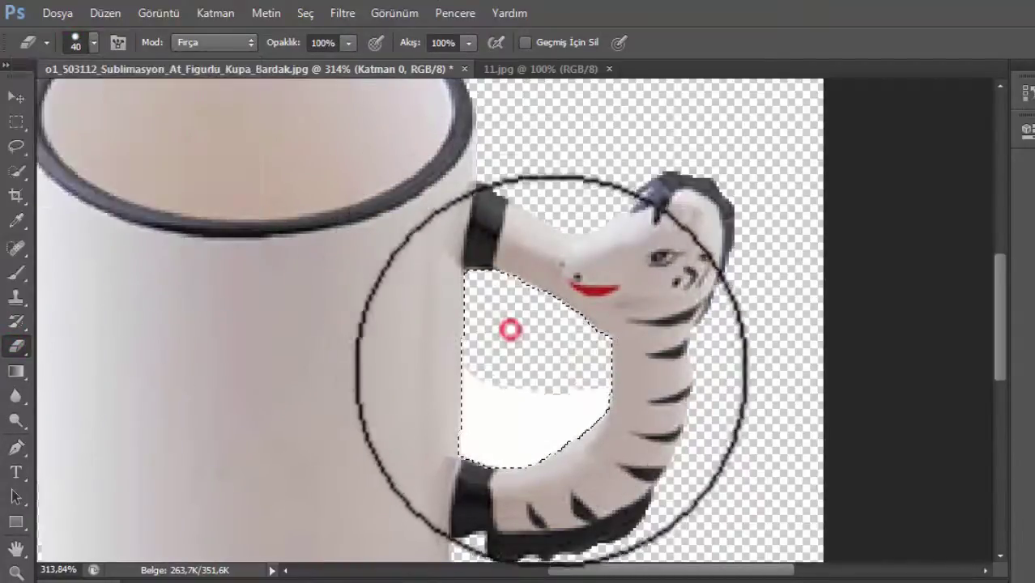
left_click_drag(512, 323, 589, 332)
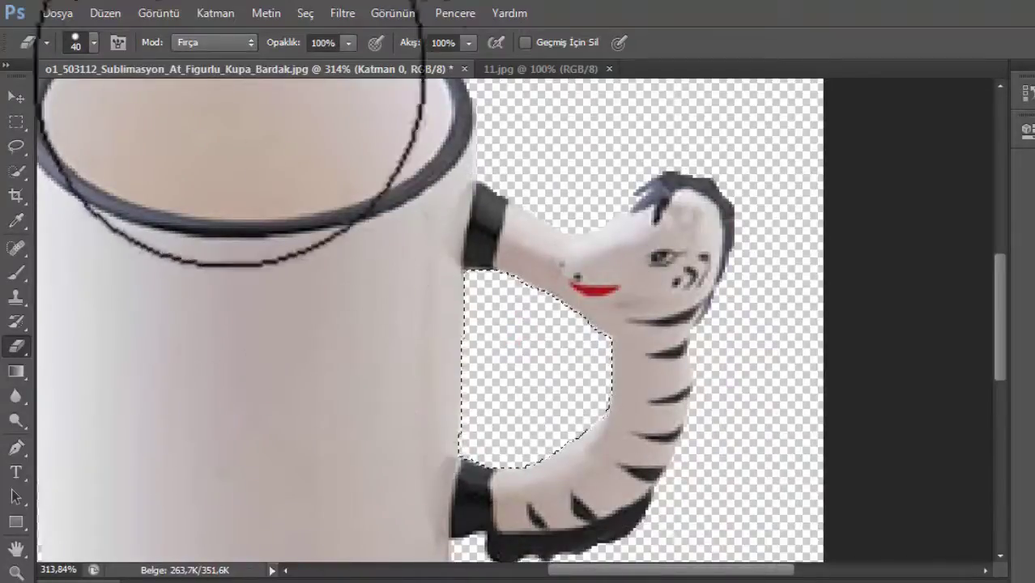
scroll(684, 340, "down", 3)
scroll(684, 340, "down", 2)
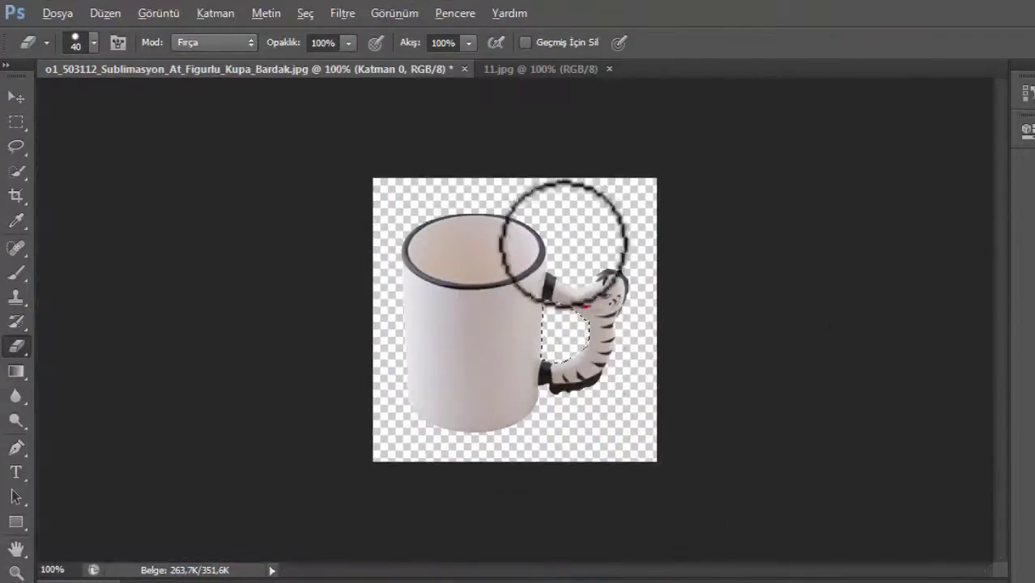
Drag the mug into 11.jpg, scale it to 49.17% by 39.39%, and place it on the table's left corner
left_click(17, 97)
mouse_move(484, 306)
left_mouse_down()
mouse_move(511, 309)
mouse_move(528, 73)
mouse_move(443, 273)
mouse_move(506, 324)
left_mouse_up()
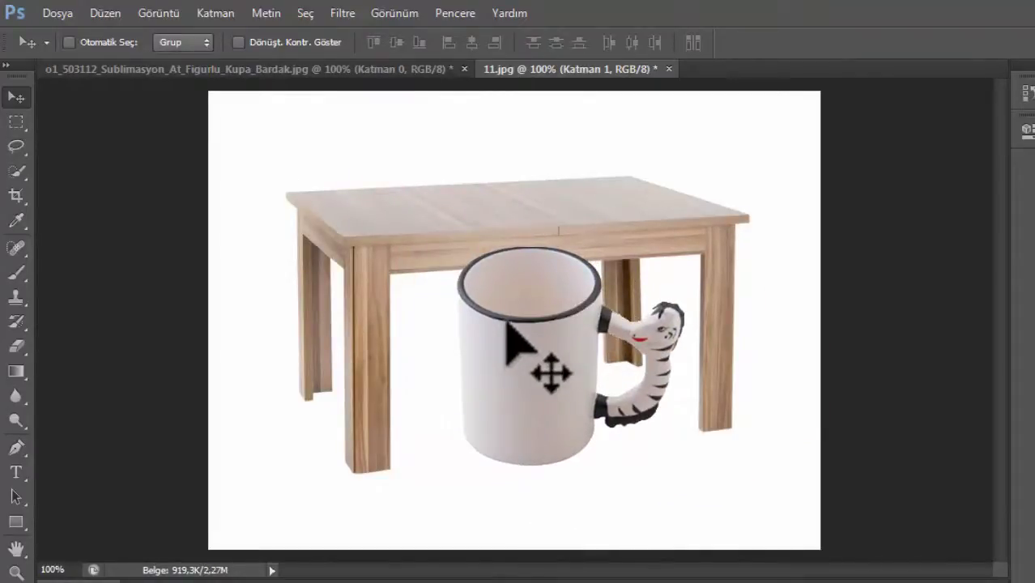
key("ctrl+t")
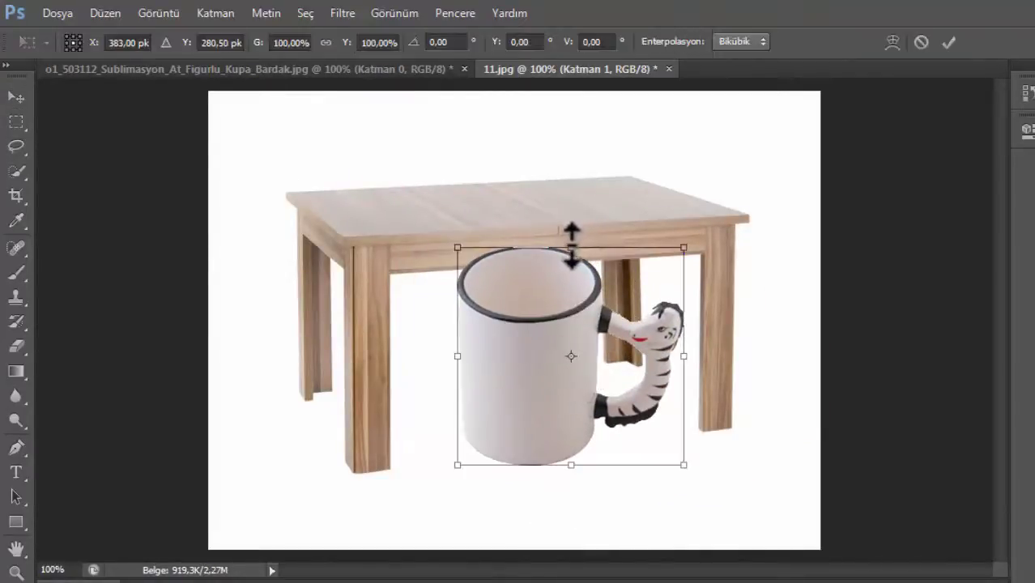
left_click_drag(571, 247, 571, 296)
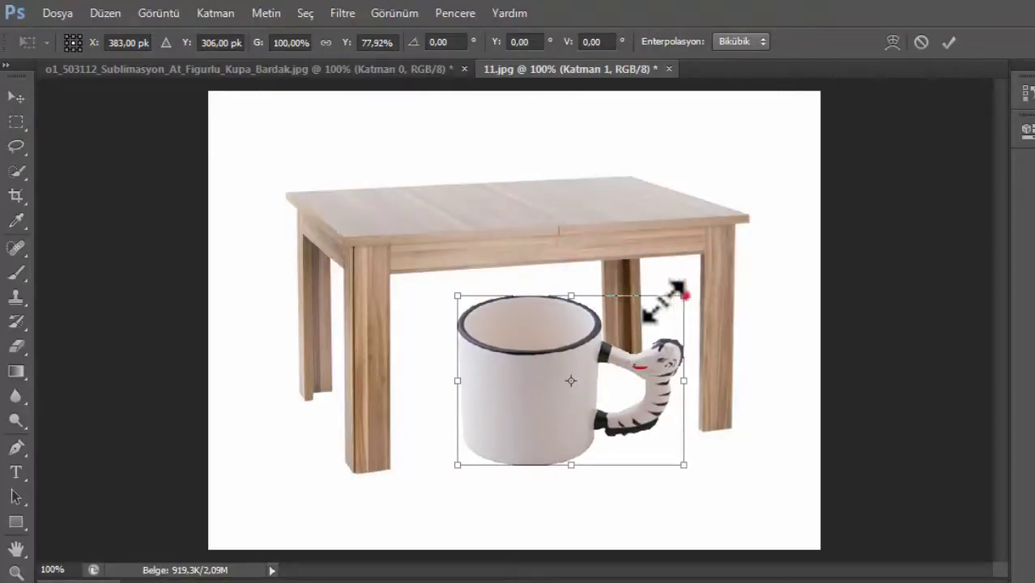
left_click_drag(681, 291, 566, 354)
mouse_move(497, 395)
left_mouse_down()
mouse_move(389, 243)
mouse_move(377, 186)
left_mouse_up()
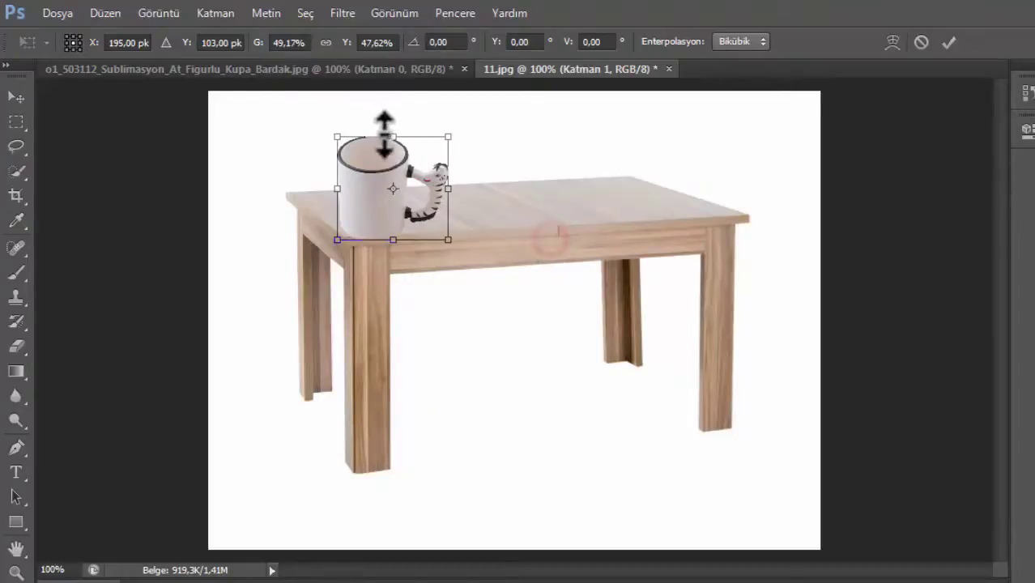
left_click_drag(384, 134, 384, 154)
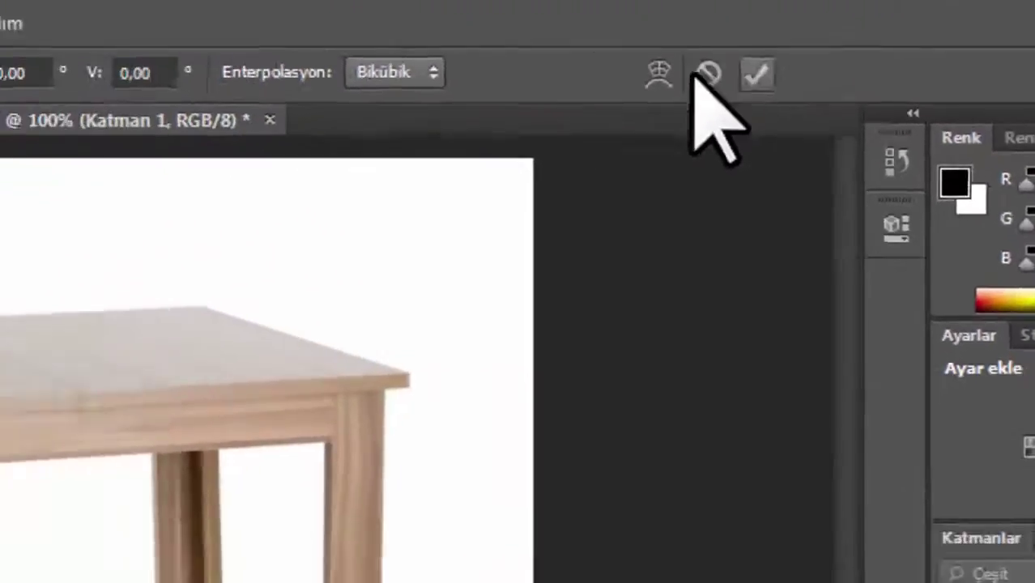
Warp the mug, bending its top edge and pulling both rim corners down to match the table
left_click(892, 42)
left_click_drag(361, 150, 365, 160)
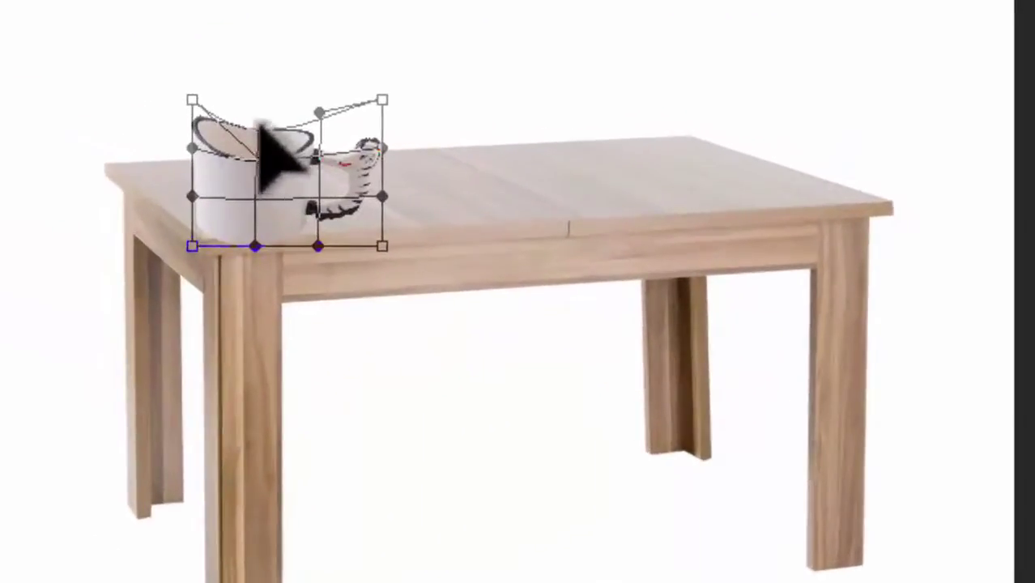
left_click_drag(190, 100, 189, 127)
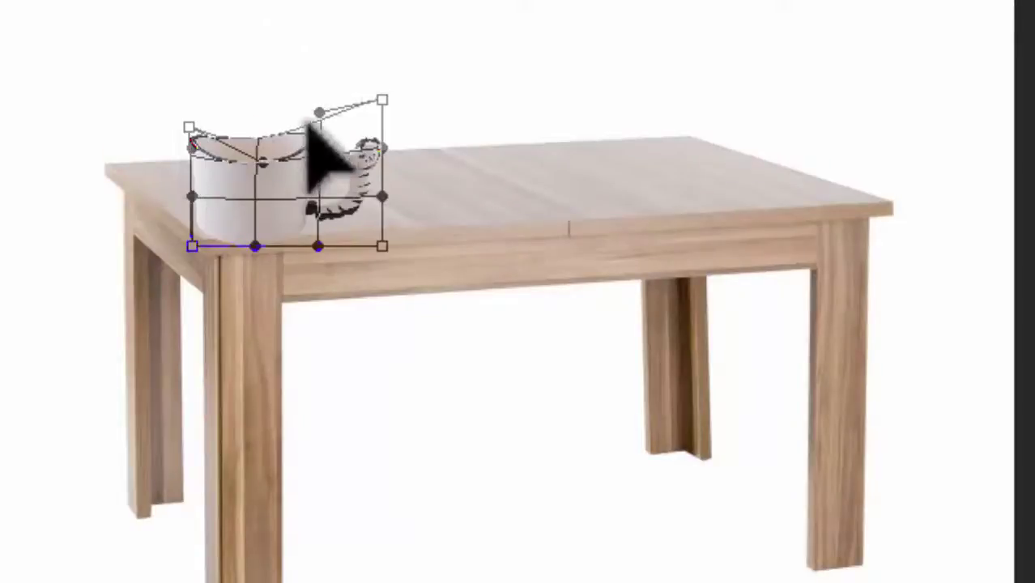
left_click_drag(381, 99, 385, 146)
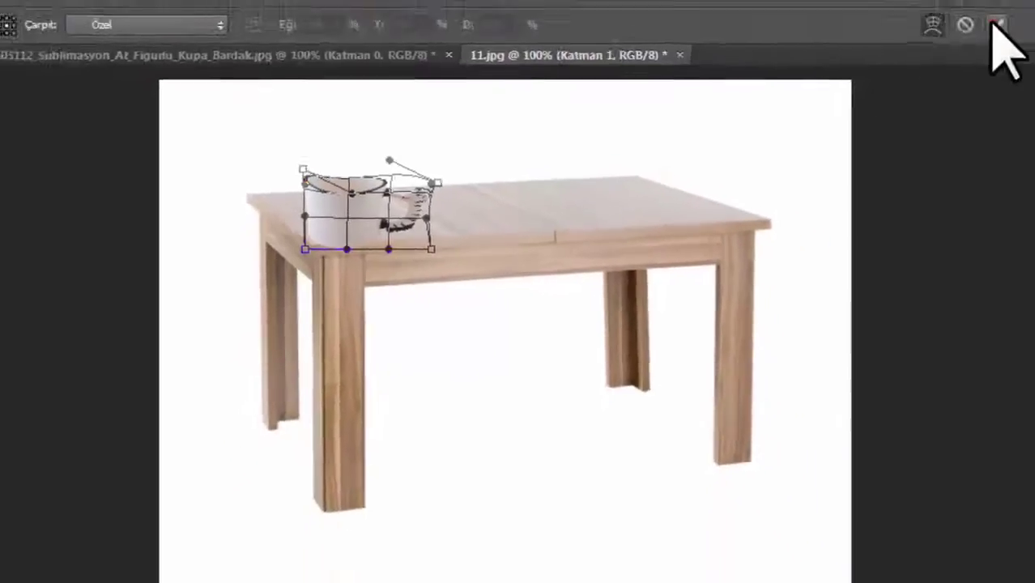
left_click(931, 52)
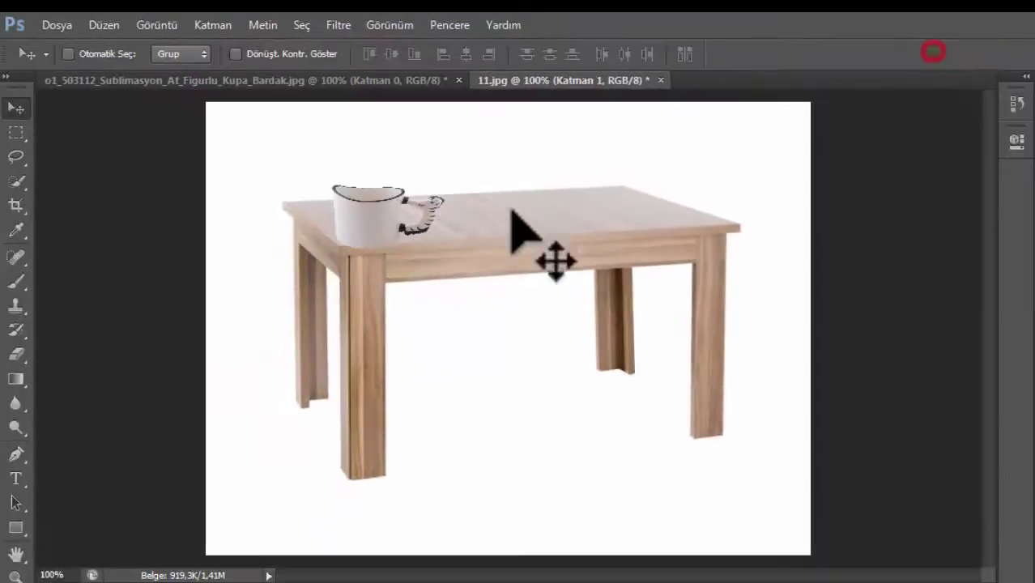